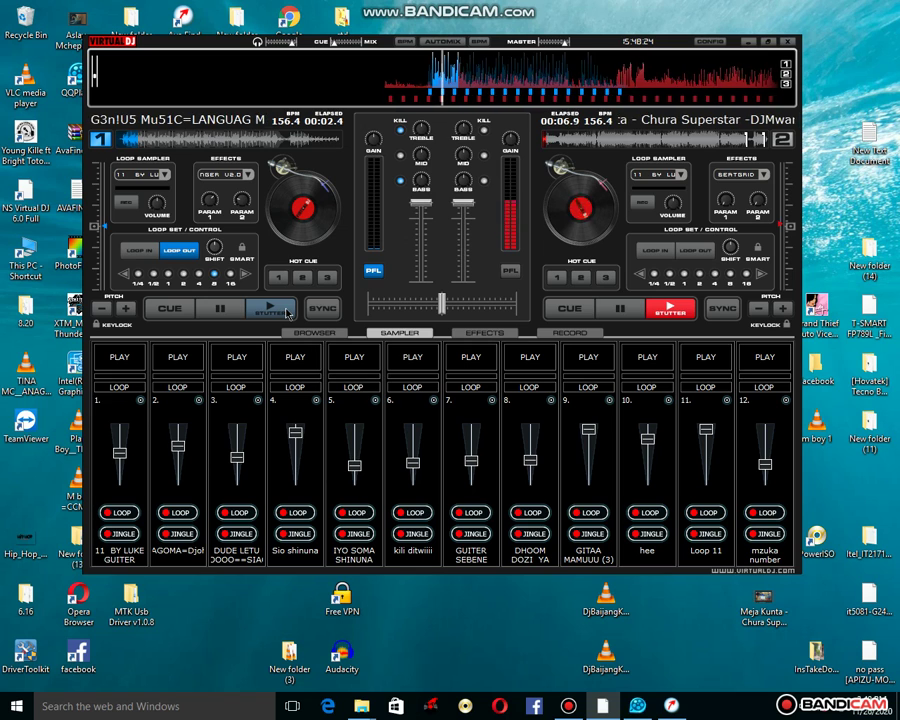
Switch playback from deck 2 to deck 1, with the crossfader slightly toward deck 2 and deck 1's bass kill engaged.
{"action": "left_click", "coordinate": [285, 311]}
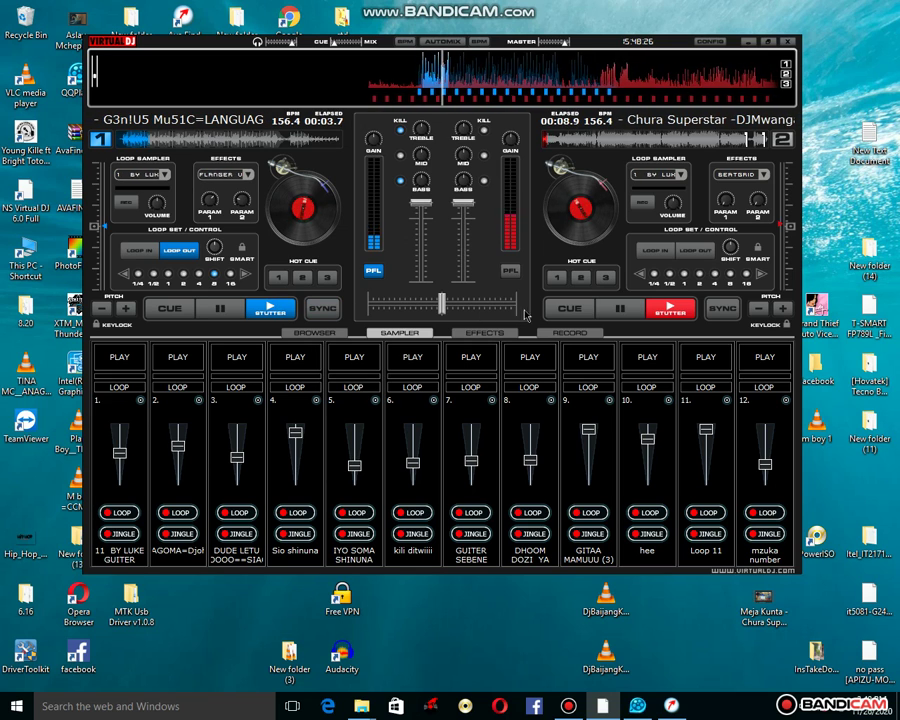
{"action": "left_click", "coordinate": [610, 311]}
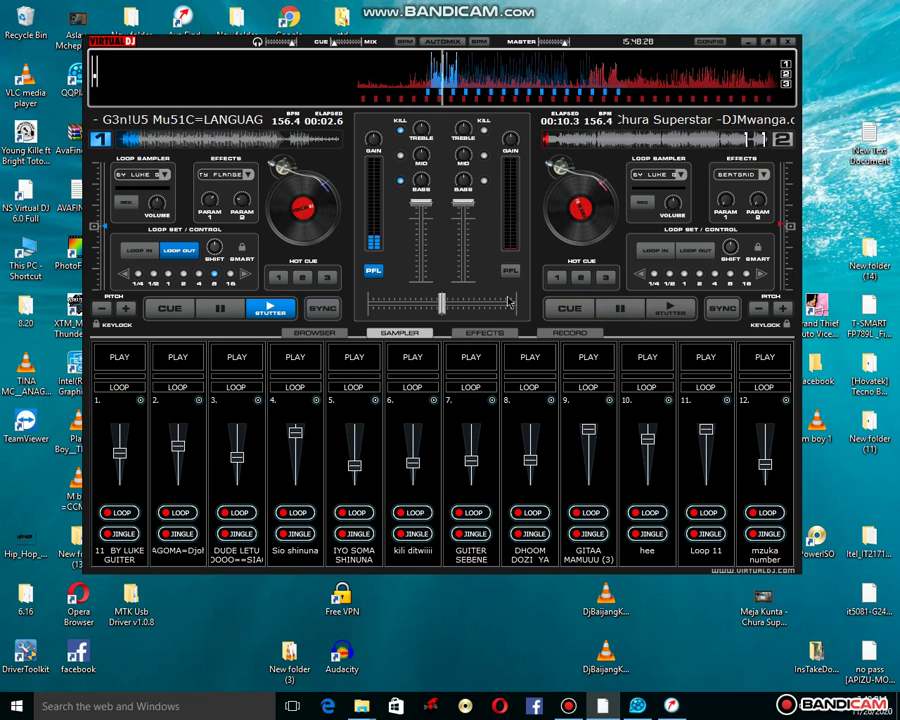
{"action": "left_click", "coordinate": [457, 305]}
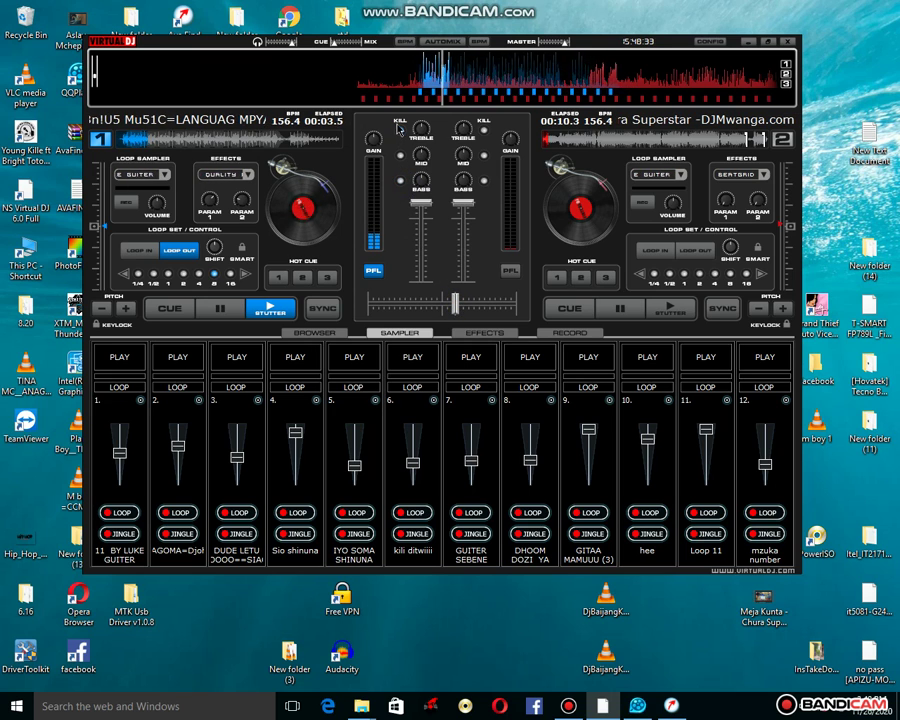
{"action": "left_click", "coordinate": [401, 182]}
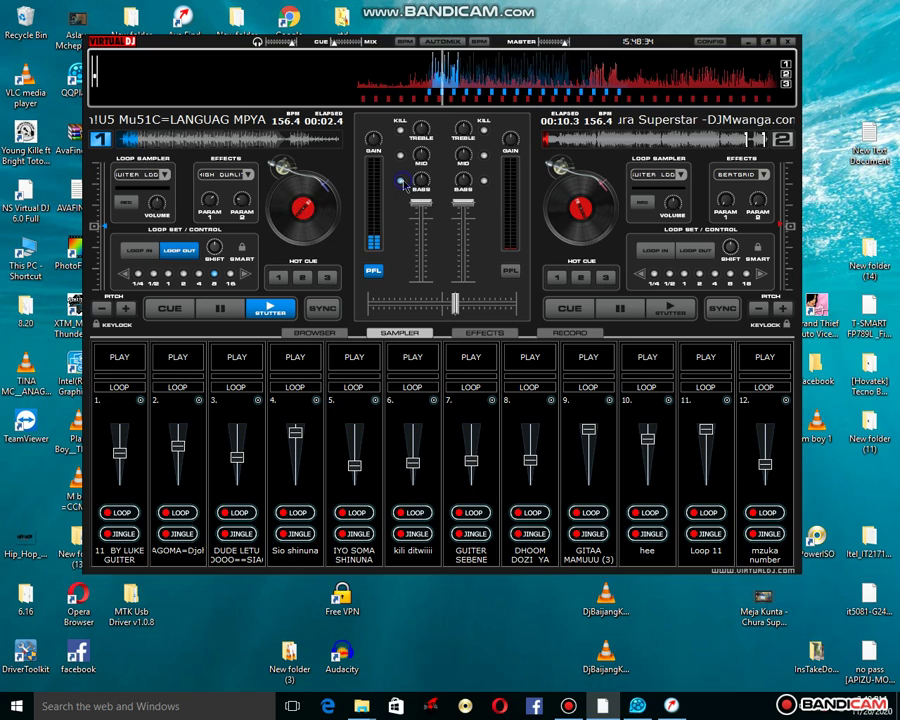
Start samples 6 (kili ditwiiii) and 5 (IYO SOMA SHINUNA), and raise sample 5's volume slightly.
{"action": "left_click", "coordinate": [411, 364]}
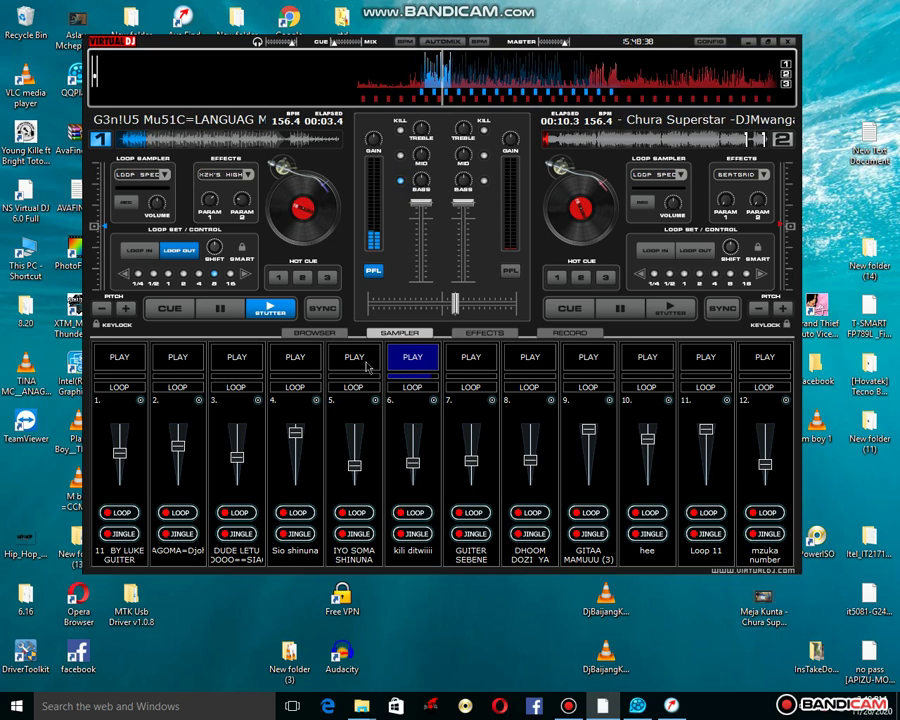
{"action": "left_click", "coordinate": [366, 364]}
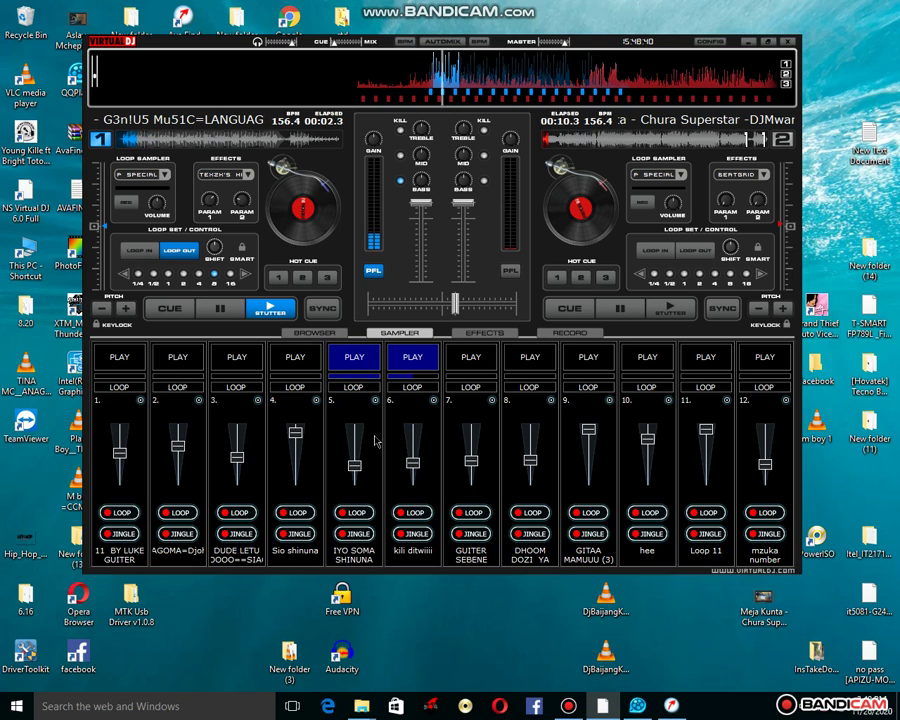
{"action": "left_click_drag", "start_coordinate": [354, 465], "coordinate": [354, 455]}
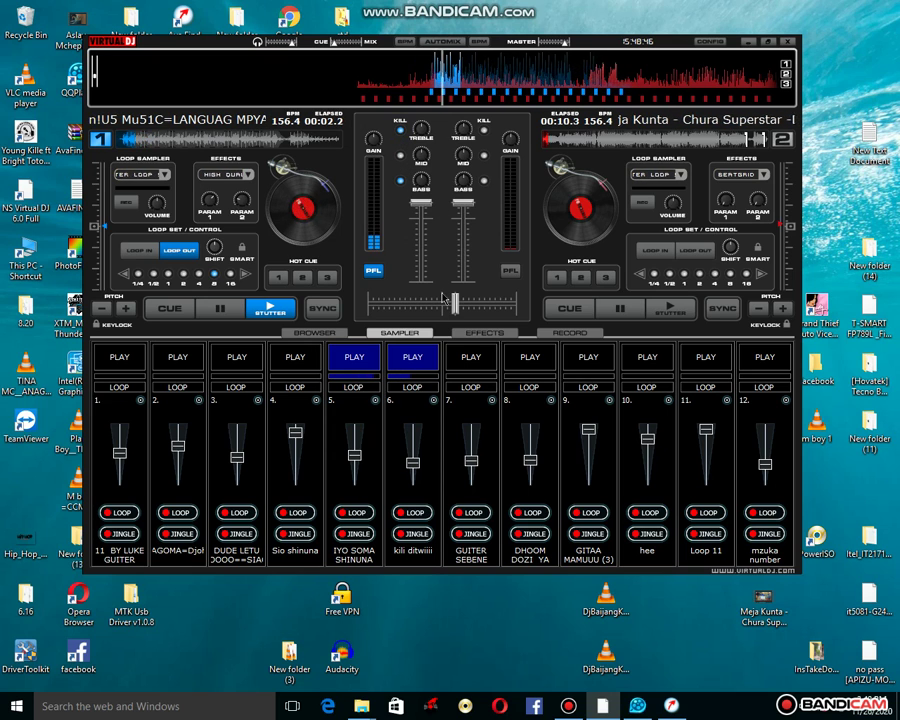
Add samples 7 (GUITER SEBENE) and 8 (DHOOM DOZI YA) to the mix and stop sample 6.
{"action": "left_click", "coordinate": [478, 358]}
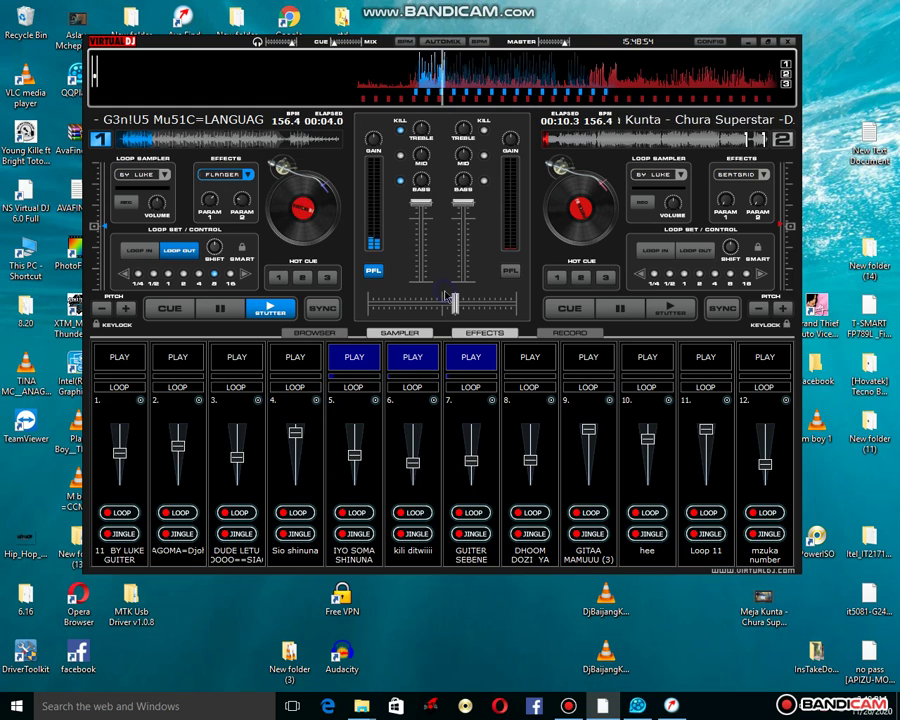
{"action": "left_click", "coordinate": [543, 362]}
{"action": "left_click", "coordinate": [412, 362]}
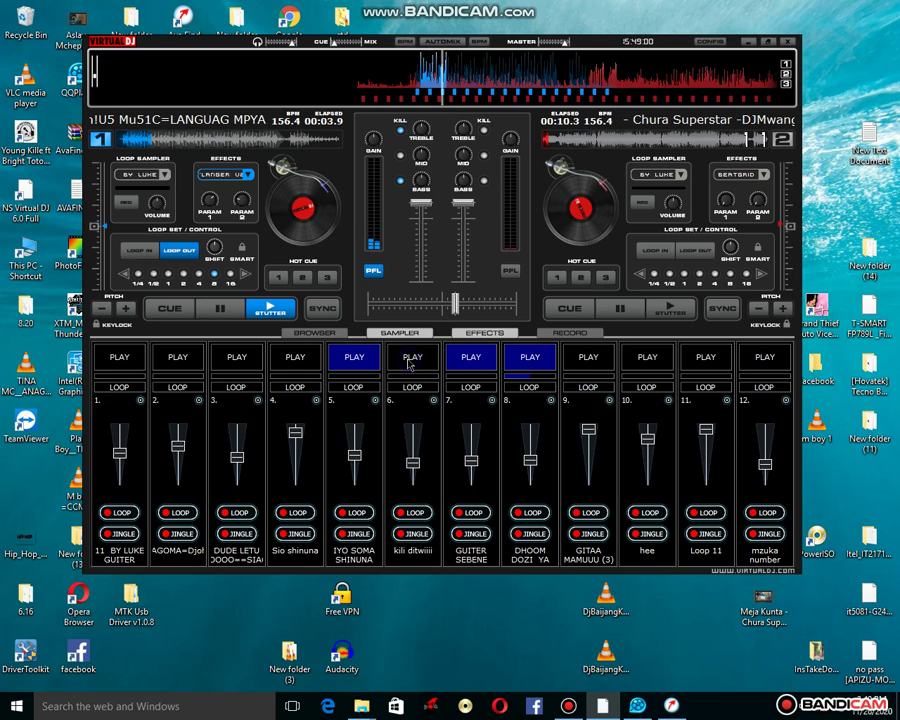
Swap sample 8 for sample 4 (Sio shinuna) in the mix and trigger sample 12 (mzuka number) briefly.
{"action": "left_click", "coordinate": [295, 360]}
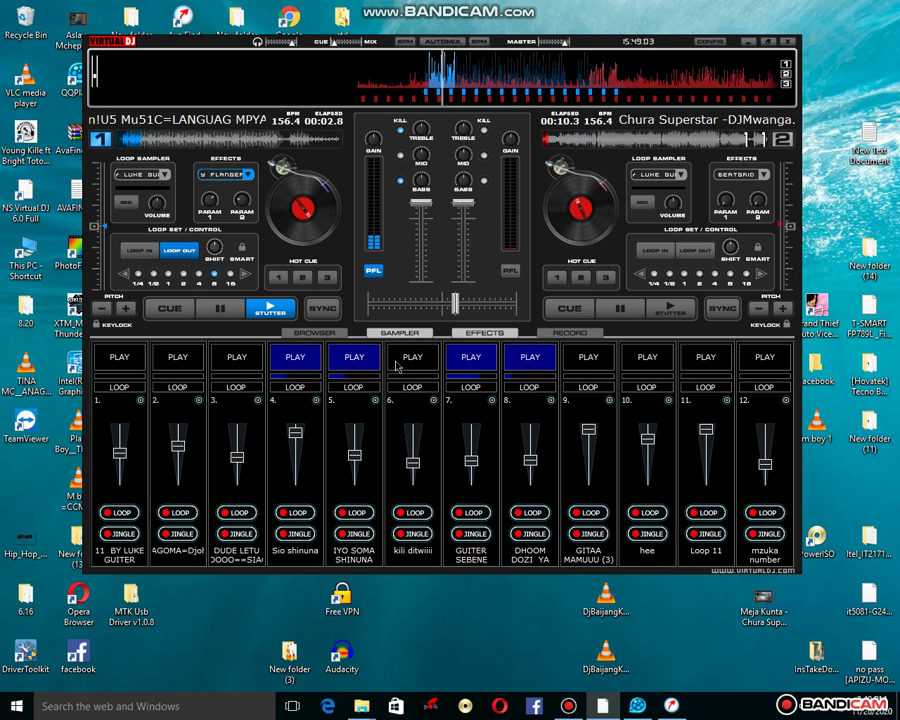
{"action": "left_click", "coordinate": [547, 361]}
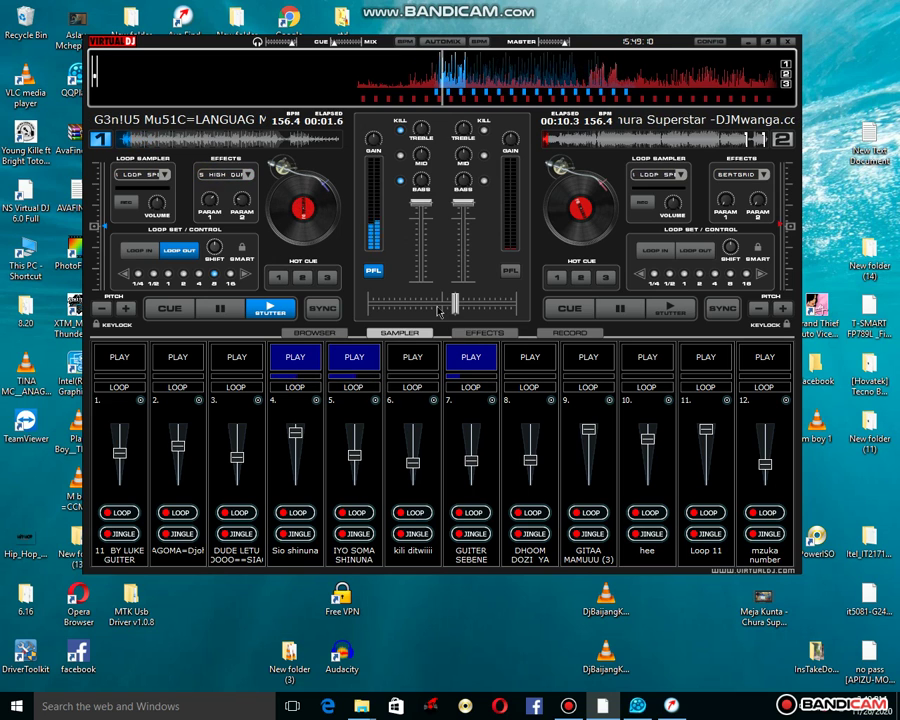
{"action": "left_click", "coordinate": [760, 360]}
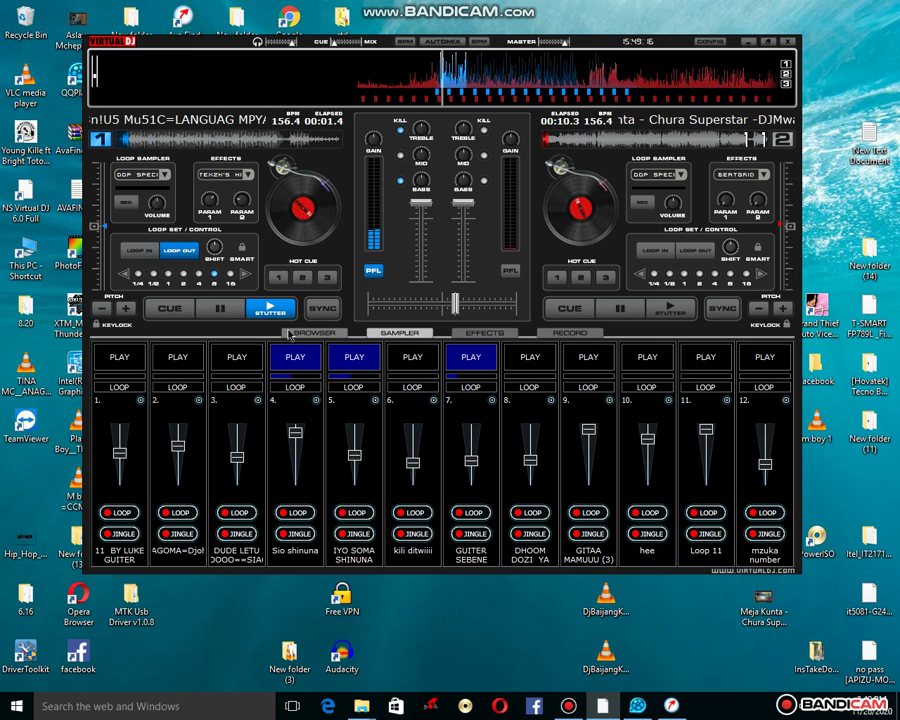
Replace sample 4 with sample 3 and that with sample 2, and move the crossfader slightly past centre toward deck 1.
{"action": "left_click", "coordinate": [237, 357]}
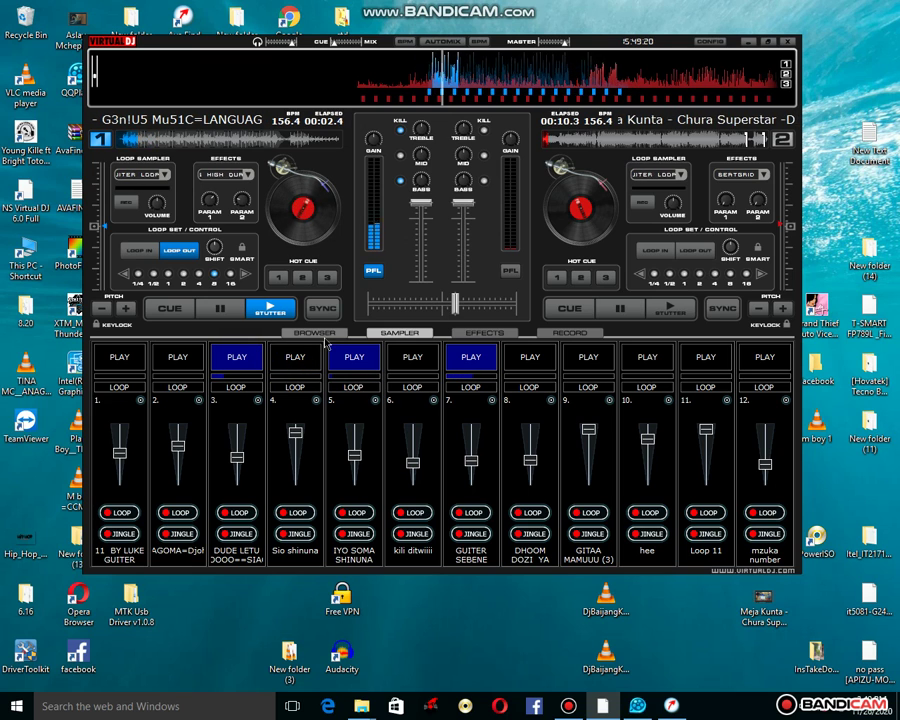
{"action": "left_click", "coordinate": [178, 357]}
{"action": "left_click", "coordinate": [236, 357]}
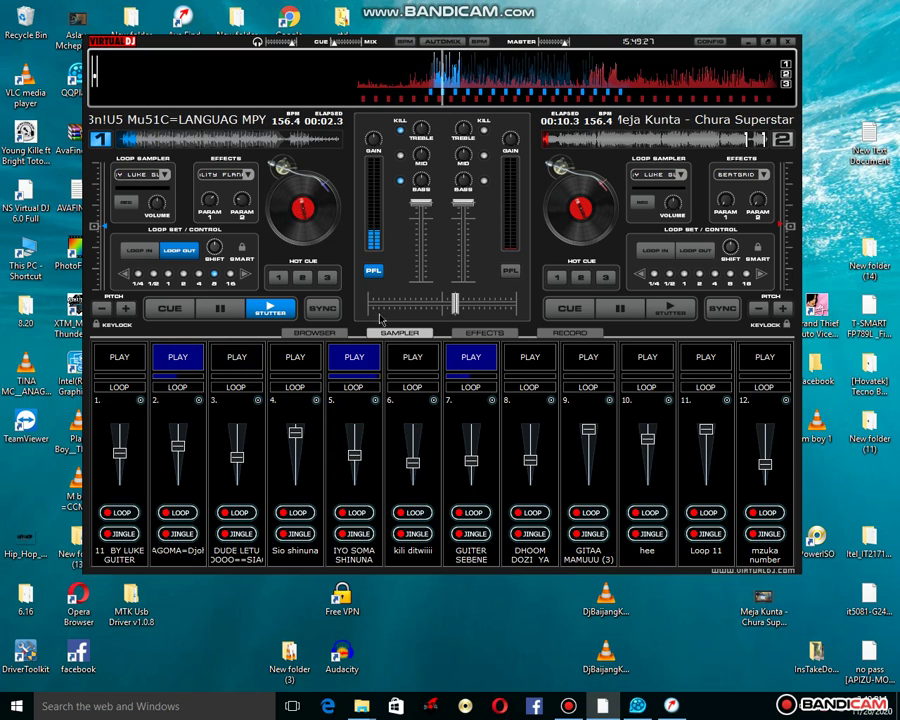
{"action": "left_click_drag", "start_coordinate": [438, 304], "coordinate": [432, 306]}
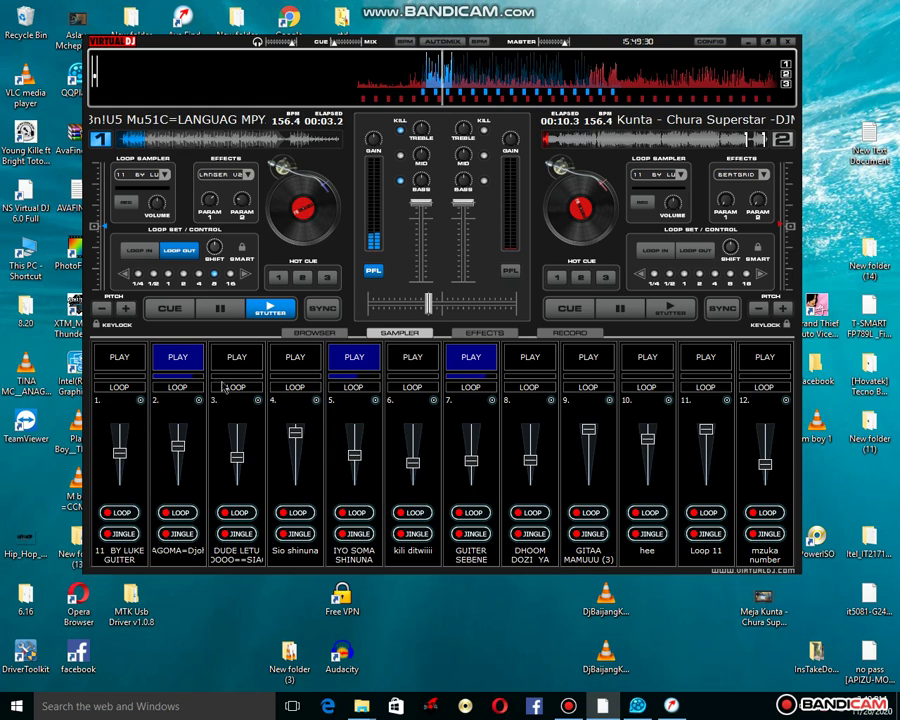
Replace sample 2 with sample 1, and swap sample 7 for sample 9 (GITAA MAMUUU) in the mix.
{"action": "left_click", "coordinate": [119, 358]}
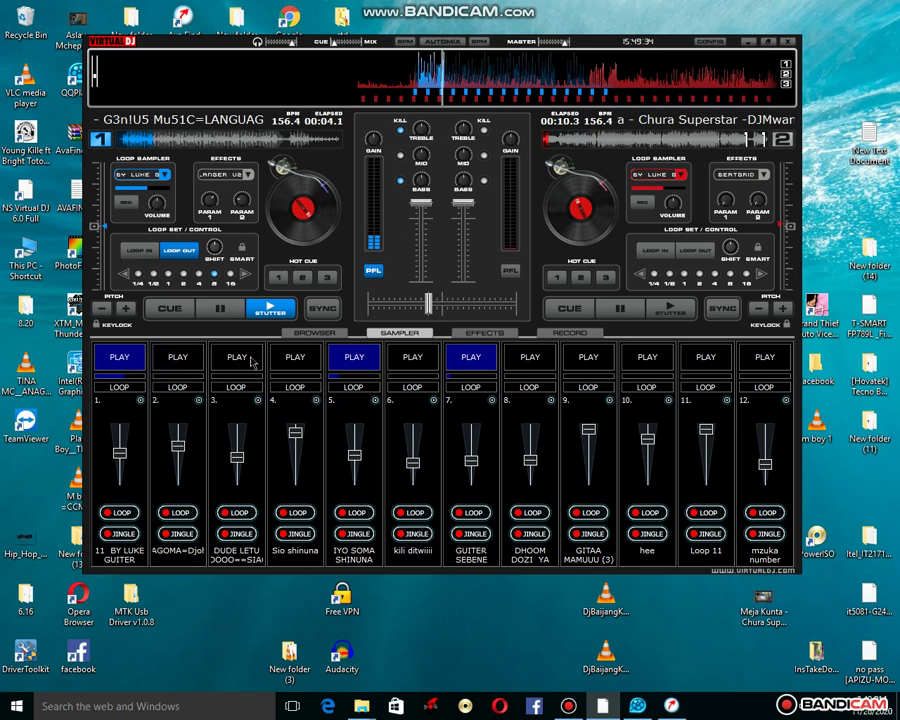
{"action": "left_click", "coordinate": [590, 360]}
{"action": "left_click", "coordinate": [484, 360]}
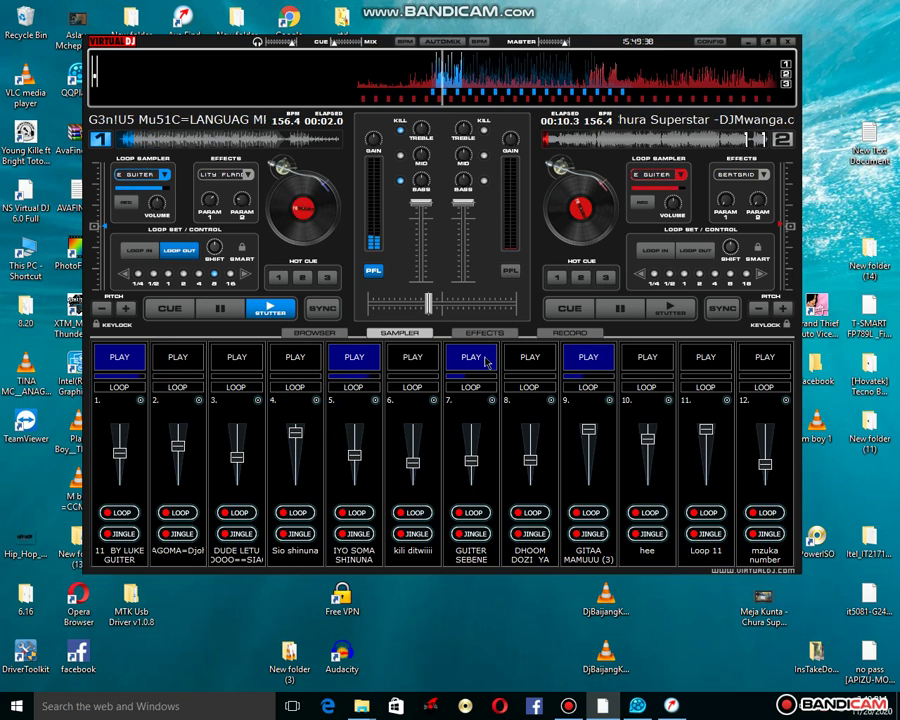
Play sample 10 (hee) for a while and stop it, replacing sample 9 with sample 8 in the meantime.
{"action": "left_click", "coordinate": [650, 362]}
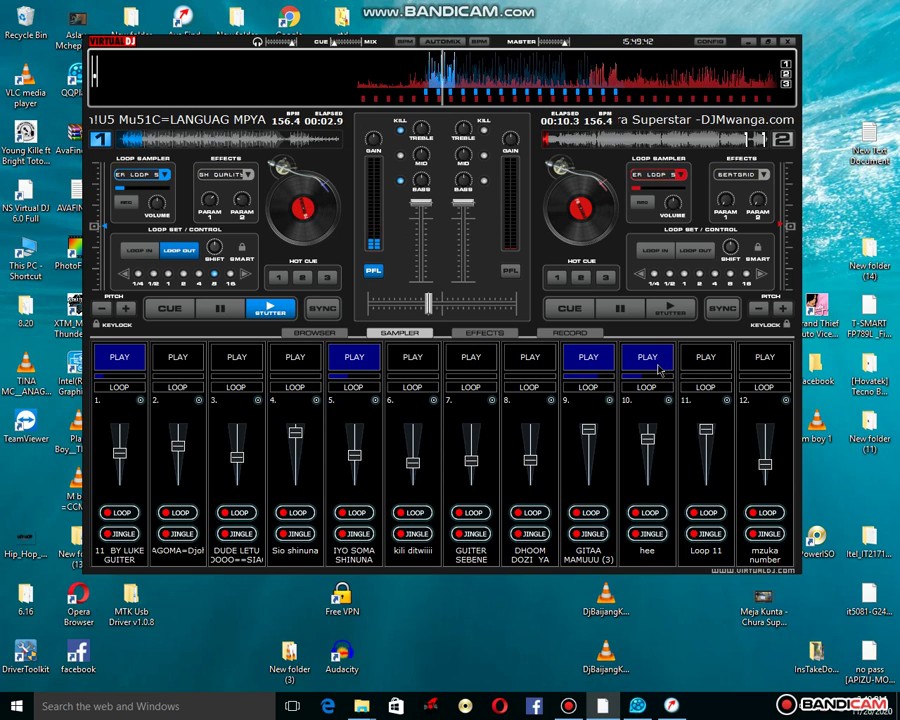
{"action": "left_click", "coordinate": [530, 362]}
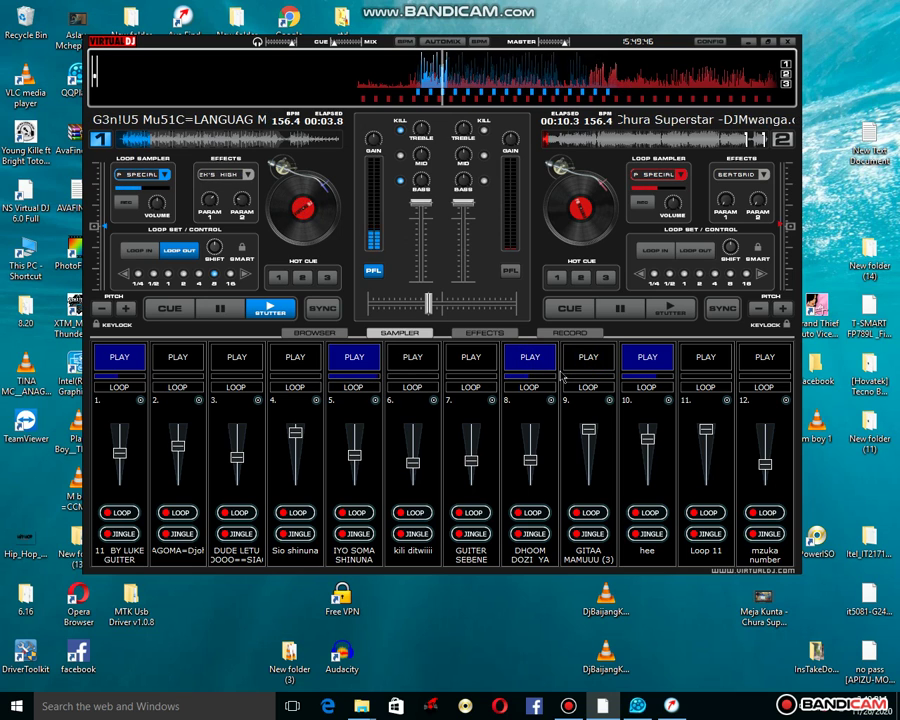
{"action": "left_click", "coordinate": [645, 357]}
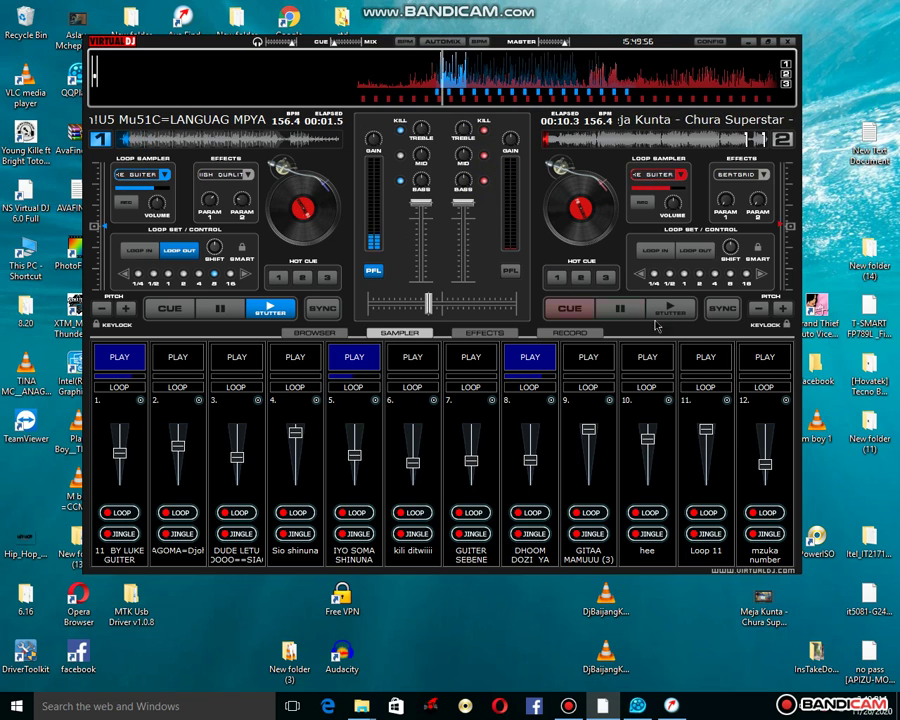
Start sample 12 (mzuka number) and replace sample 8 with sample 6 (kili ditwiiii).
{"action": "left_click", "coordinate": [748, 368]}
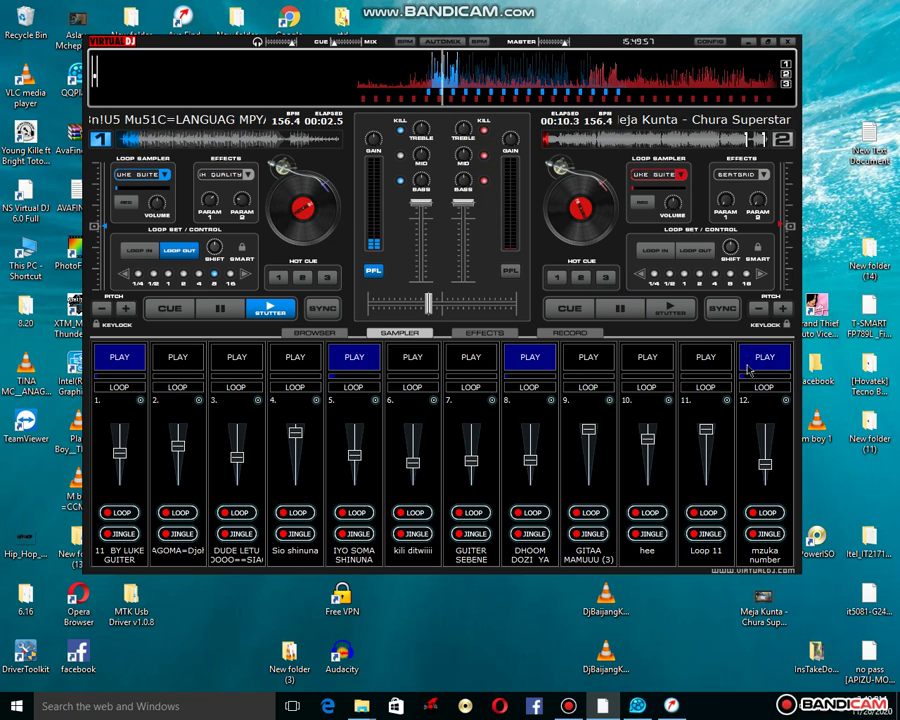
{"action": "left_click", "coordinate": [528, 360]}
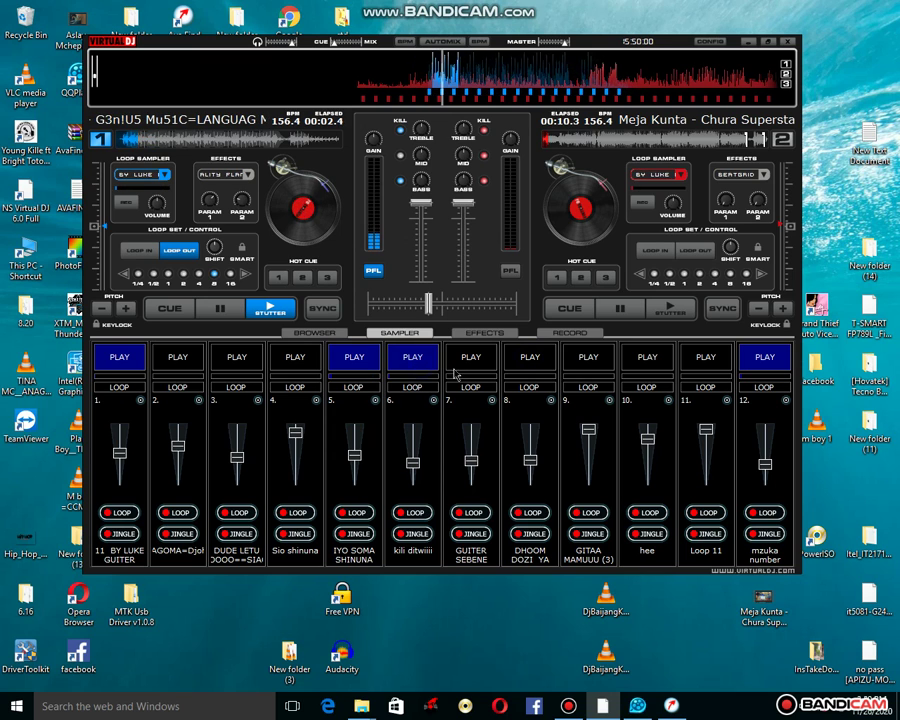
{"action": "left_click", "coordinate": [394, 366]}
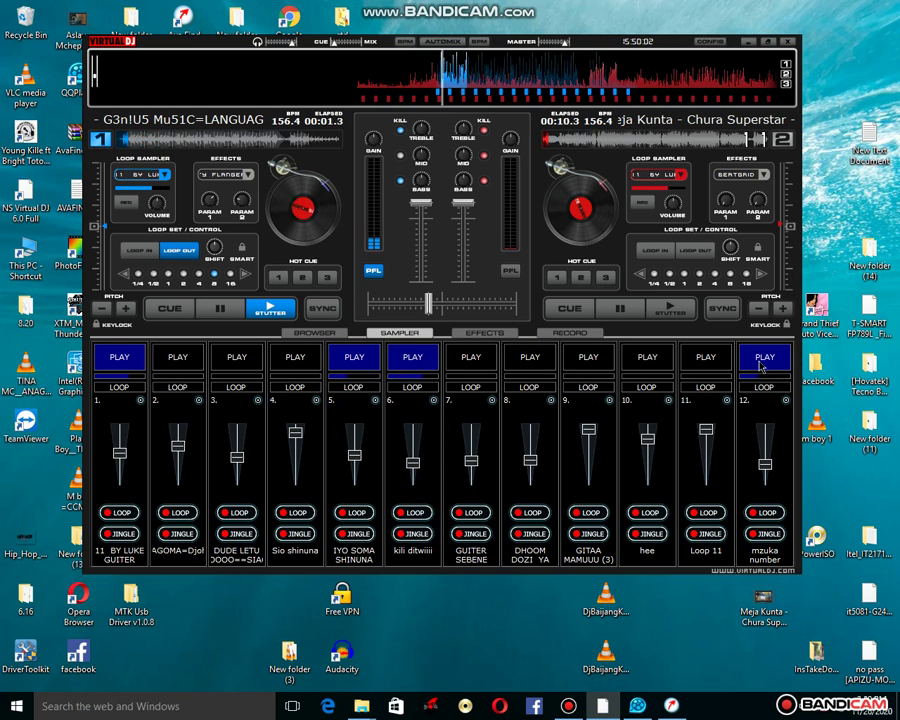
Raise sample 12's volume slightly and stop that sample.
{"action": "left_click_drag", "start_coordinate": [765, 463], "coordinate": [766, 456]}
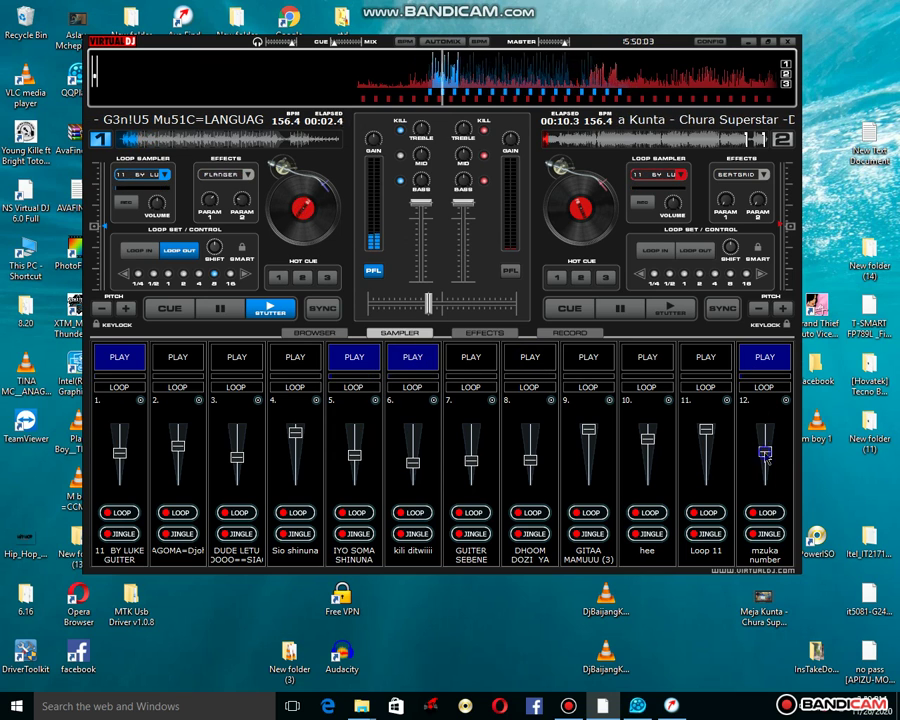
{"action": "left_click", "coordinate": [745, 362]}
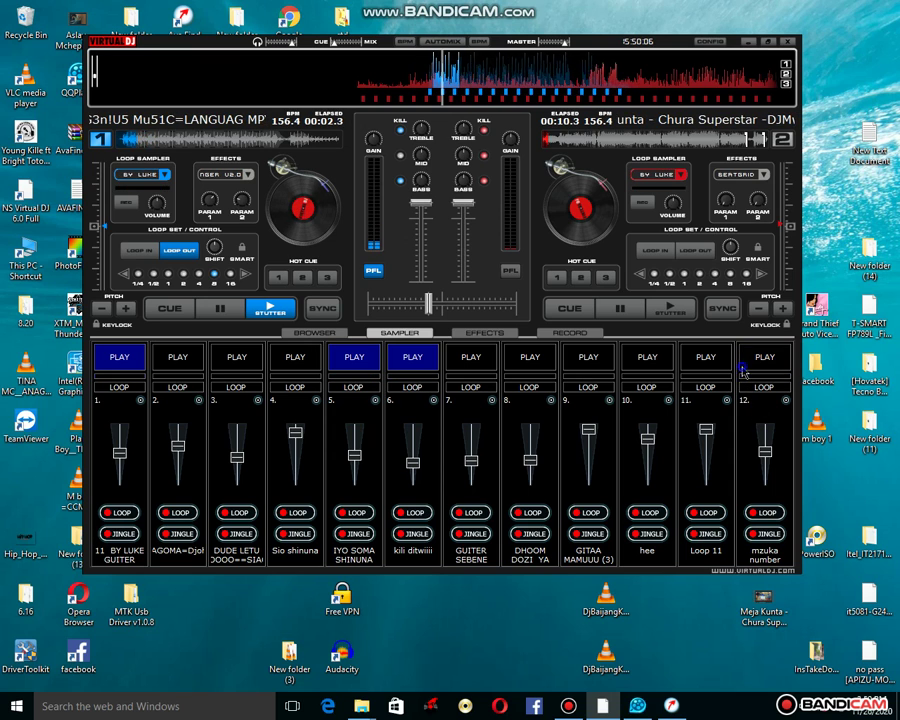
Play samples 10 (hee), 11 (Loop 11) and 12 (mzuka number) briefly in turn over the running loops.
{"action": "left_click", "coordinate": [652, 362]}
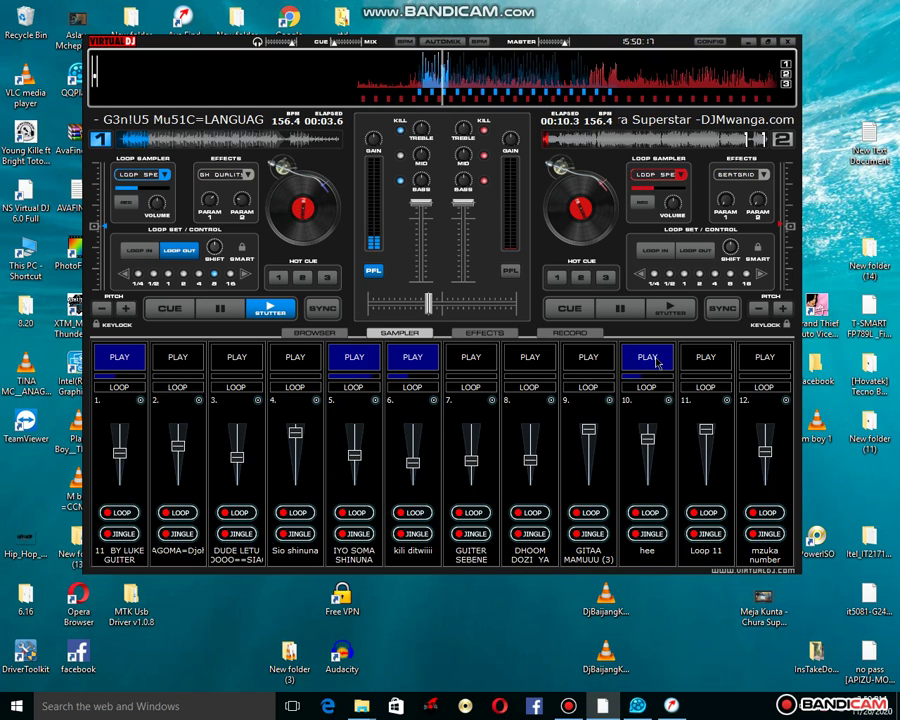
{"action": "left_click", "coordinate": [707, 360]}
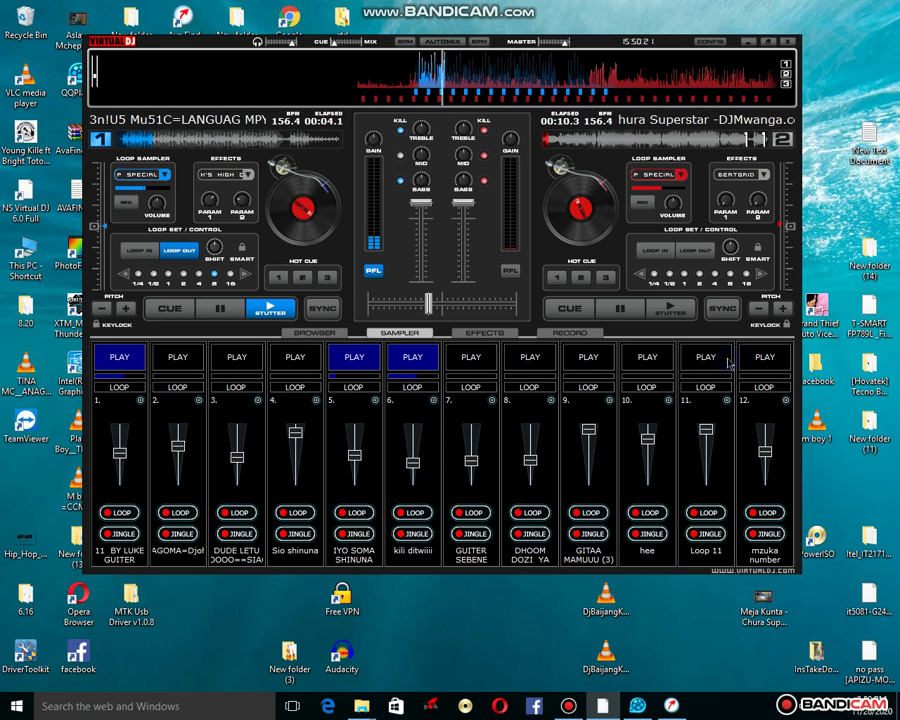
{"action": "left_click", "coordinate": [765, 358]}
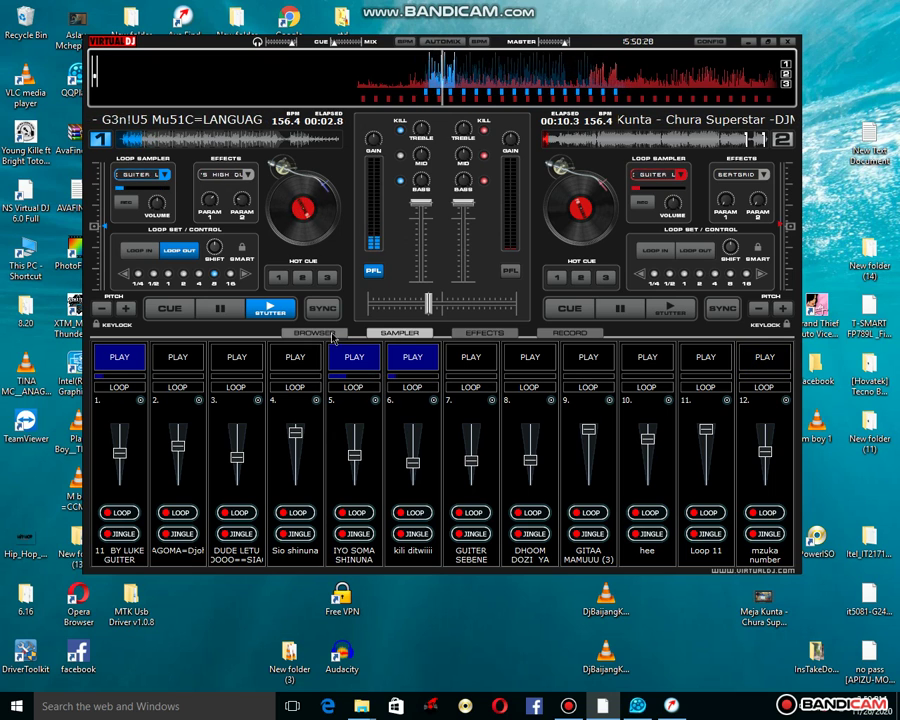
Bring in sample 4 in place of sample 1, and hand over from sample 4 to sample 3.
{"action": "left_click", "coordinate": [285, 360]}
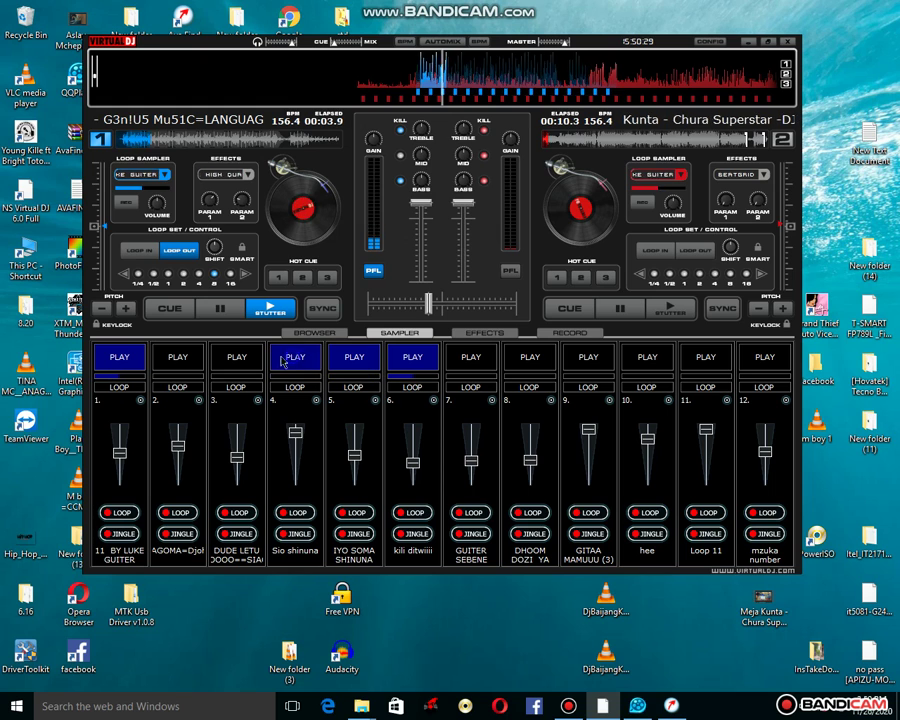
{"action": "left_click", "coordinate": [133, 363]}
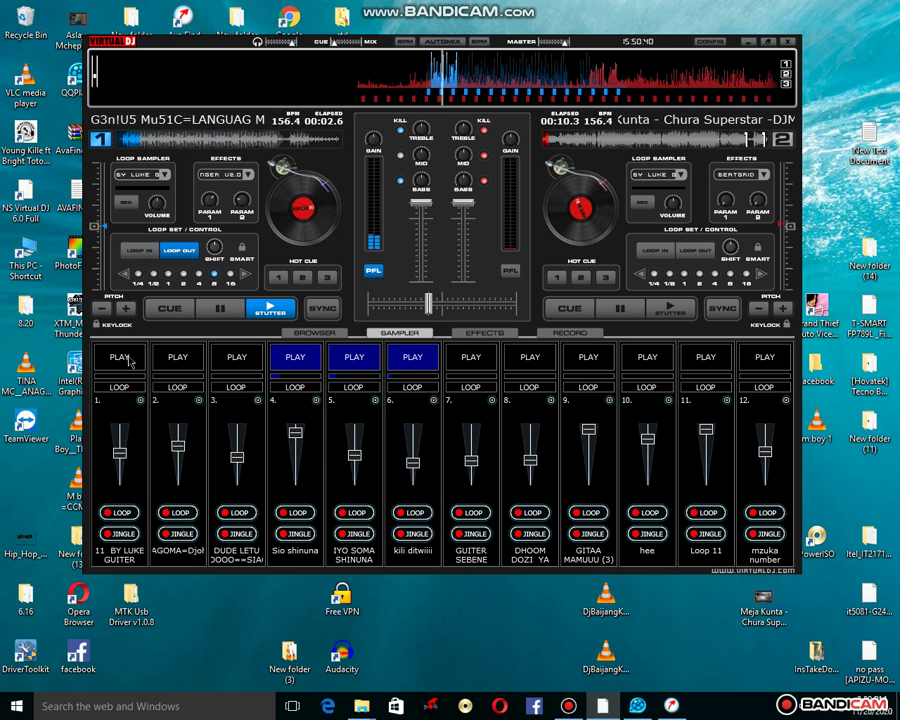
{"action": "left_click", "coordinate": [237, 358]}
{"action": "left_click", "coordinate": [290, 363]}
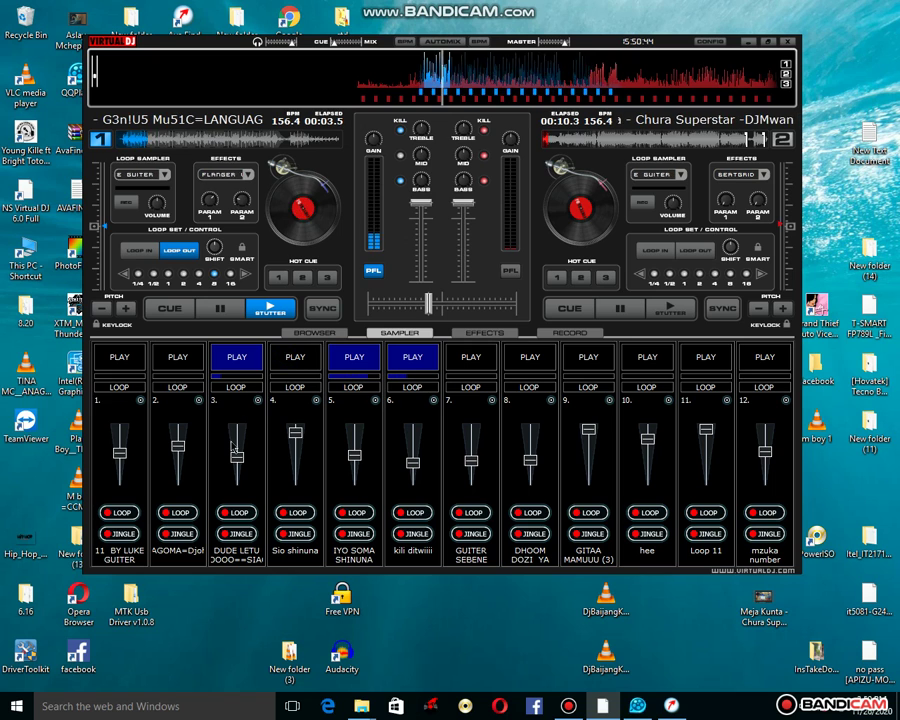
Lower sample 3's volume slightly and replace that sample with sample 2.
{"action": "left_click_drag", "start_coordinate": [237, 458], "coordinate": [237, 472]}
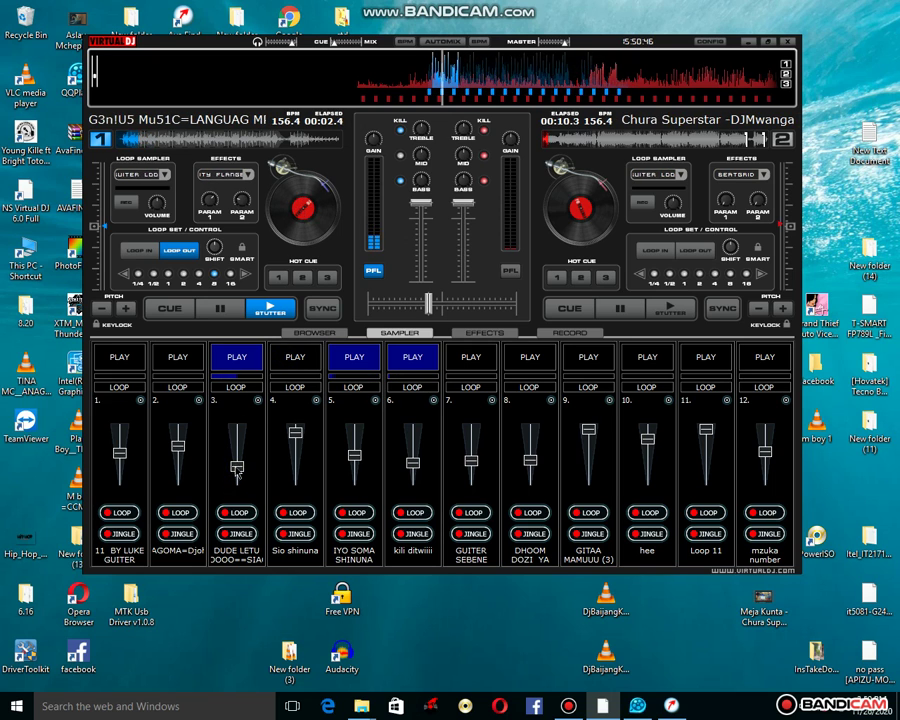
{"action": "left_click", "coordinate": [180, 362]}
{"action": "left_click", "coordinate": [250, 364]}
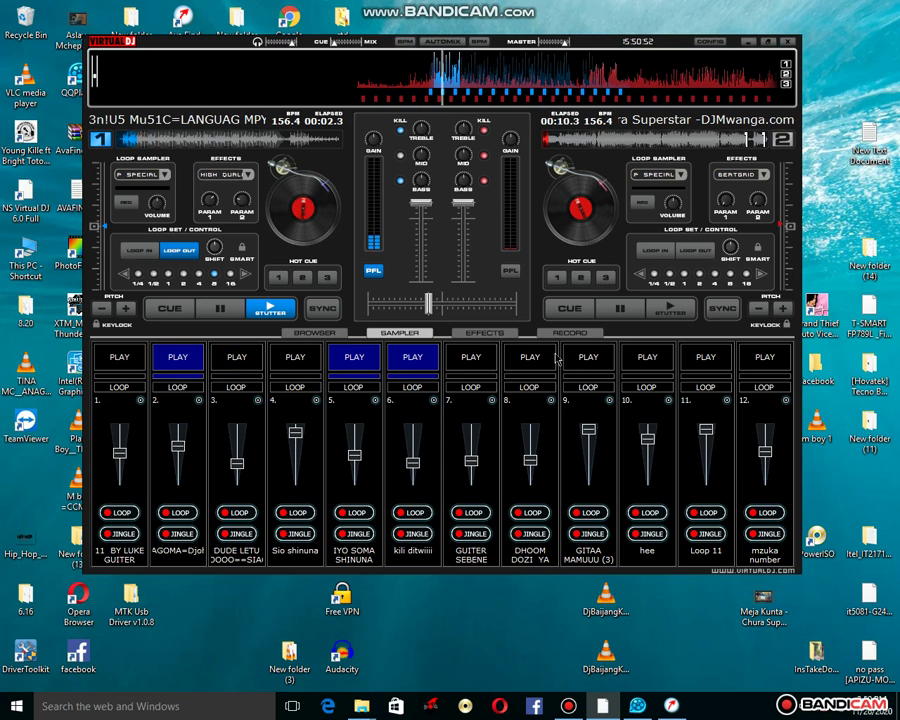
Start samples 9 (GITAA MAMUUU) and 8 (DHOOM DOZI YA) and stop sample 2.
{"action": "left_click", "coordinate": [588, 363]}
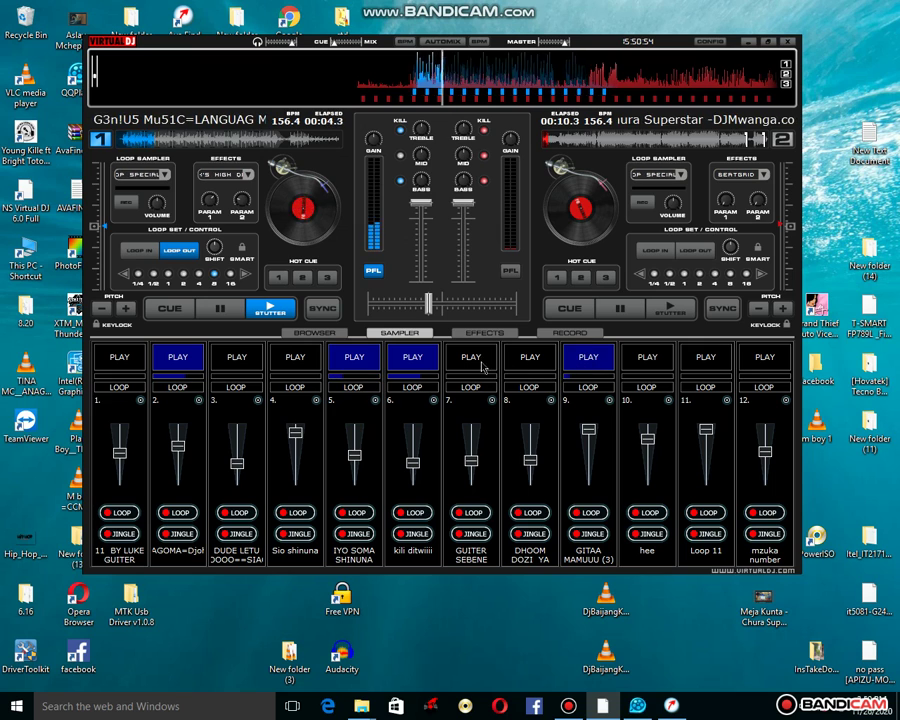
{"action": "left_click", "coordinate": [520, 362]}
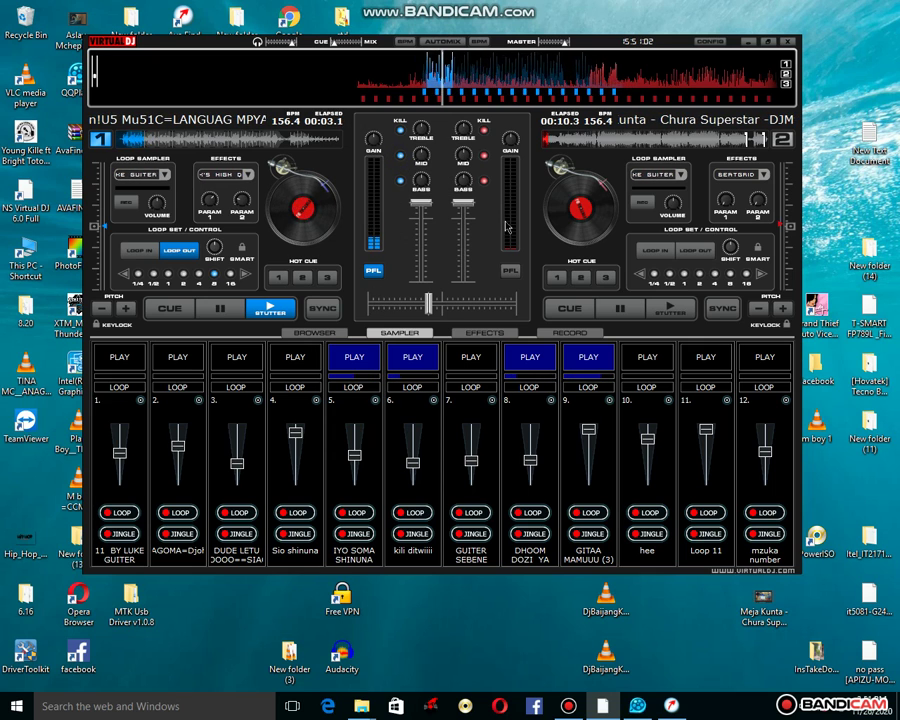
Start sample 10 (hee) over the running loops and move deck 2's track to 05:29.6.
{"action": "left_click", "coordinate": [686, 362]}
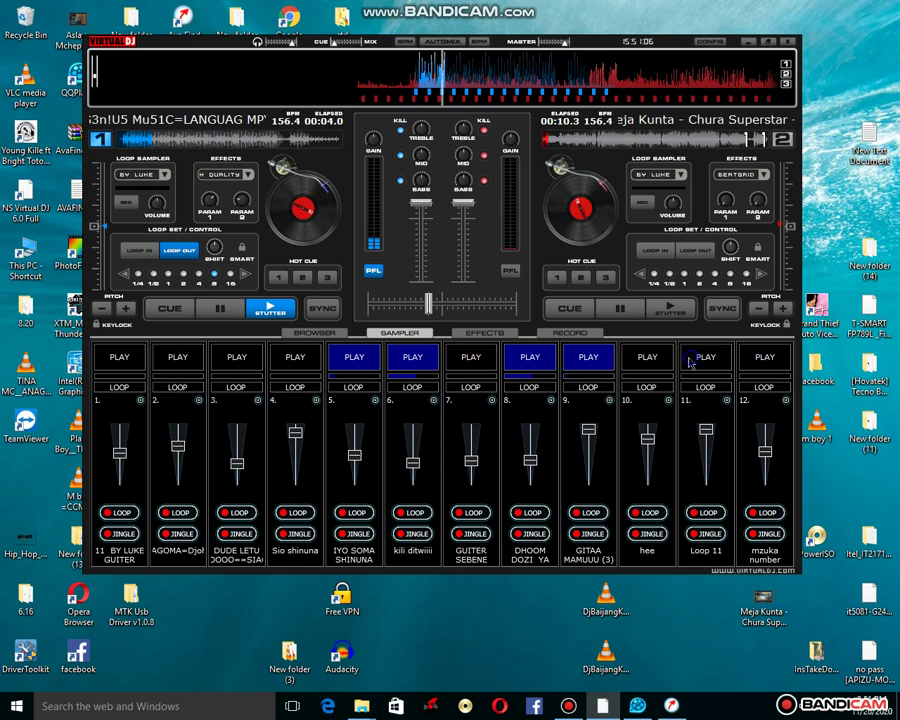
{"action": "left_click", "coordinate": [650, 358]}
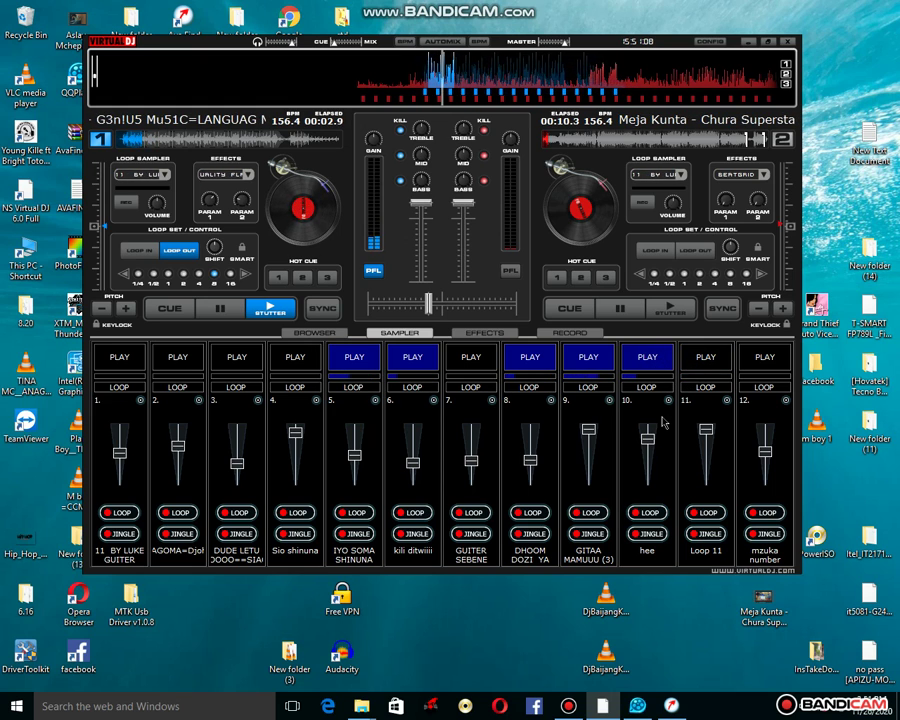
{"action": "left_click", "coordinate": [638, 310]}
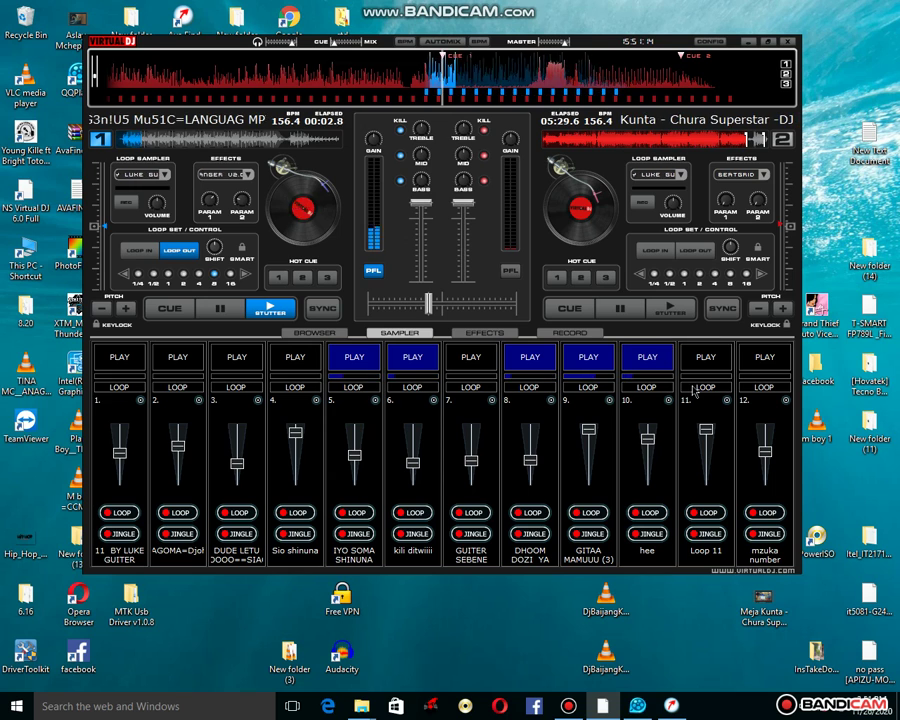
Bring in sample 7 (GUITER SEBENE) and stop samples 9 (GITAA MAMUUU) and 10 (hee).
{"action": "left_click", "coordinate": [474, 358]}
{"action": "left_click", "coordinate": [588, 358]}
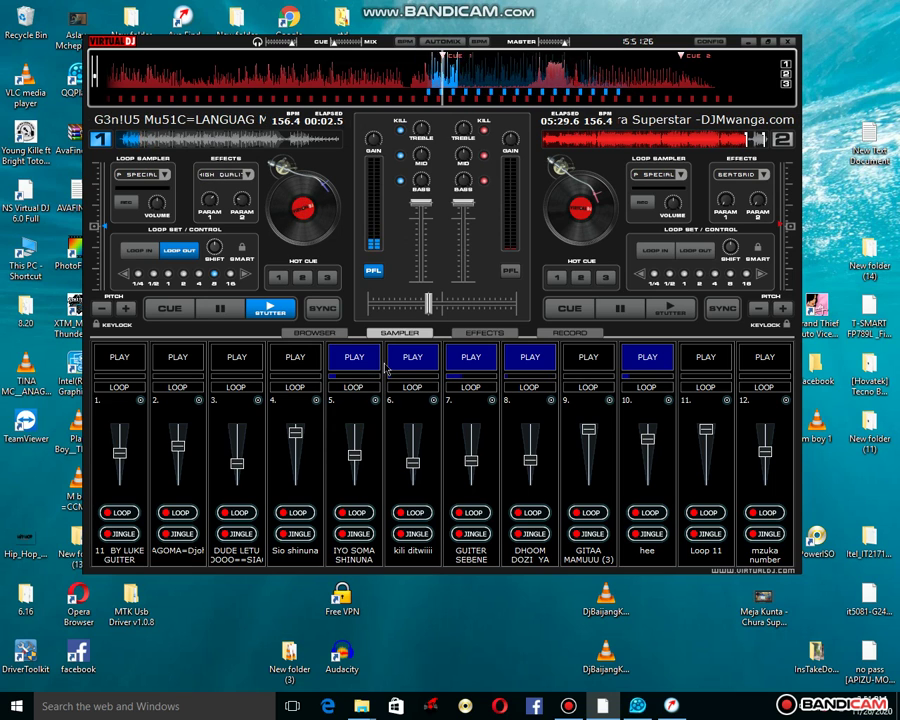
{"action": "left_click", "coordinate": [647, 358]}
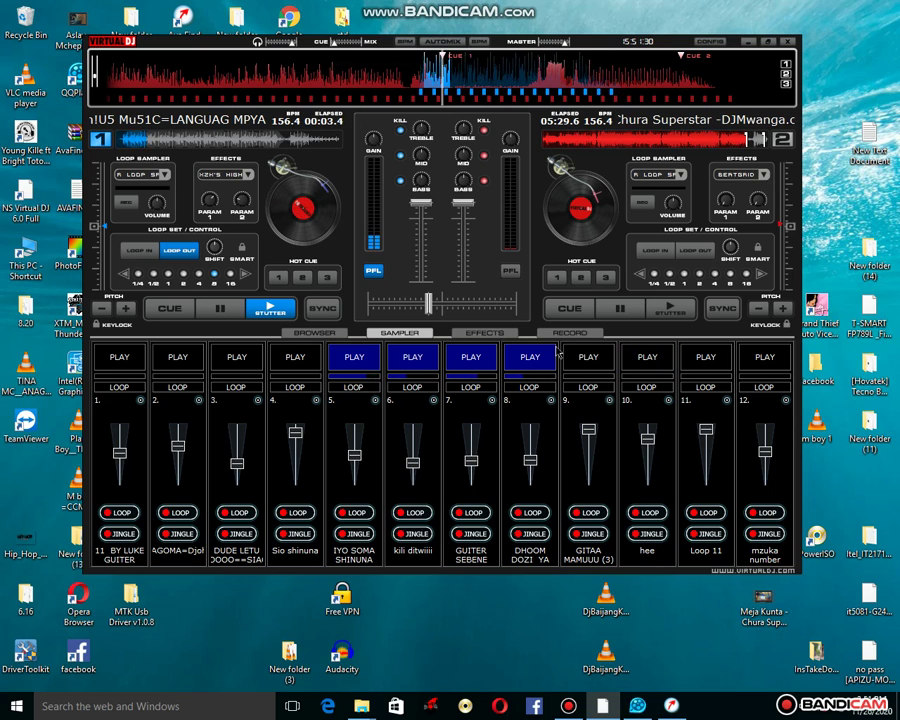
Replace sample 8 (DHOOM DOZI YA) with sample 4 (Sio shinuna) and play sample 12 (mzuka number) briefly.
{"action": "left_click", "coordinate": [295, 357]}
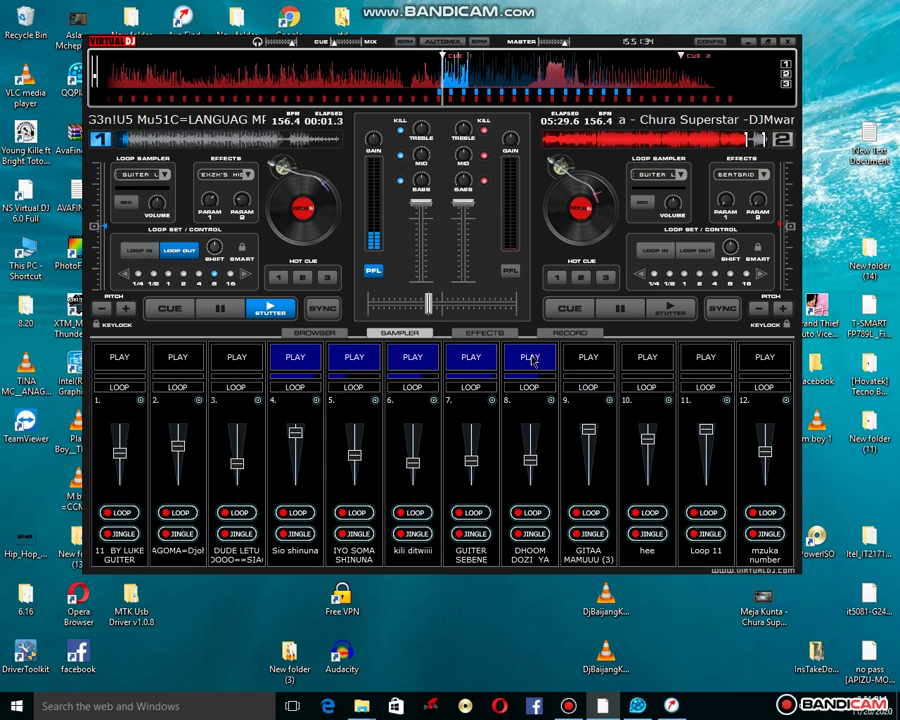
{"action": "left_click", "coordinate": [532, 359]}
{"action": "left_click", "coordinate": [756, 362]}
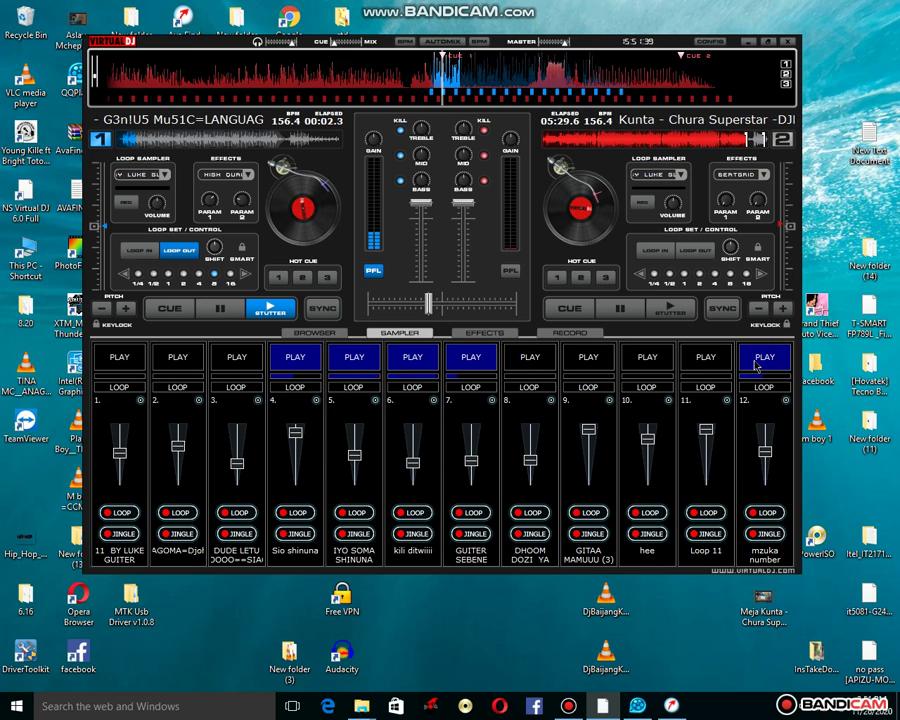
{"action": "left_click", "coordinate": [757, 362]}
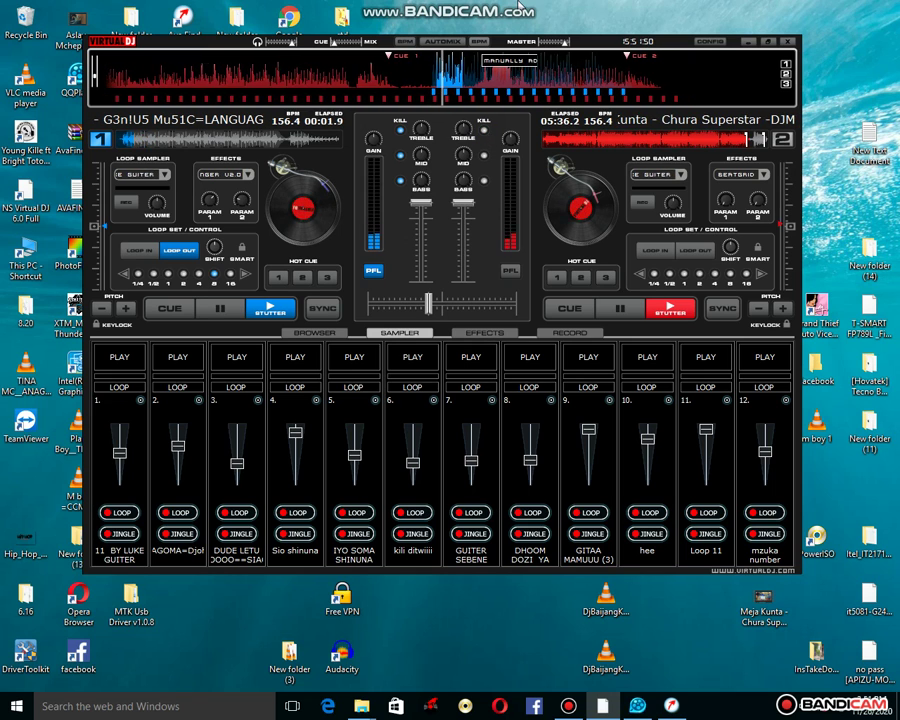
Shift the crossfader partway toward deck 1 while both decks play.
{"action": "mouse_move", "coordinate": [519, 10]}
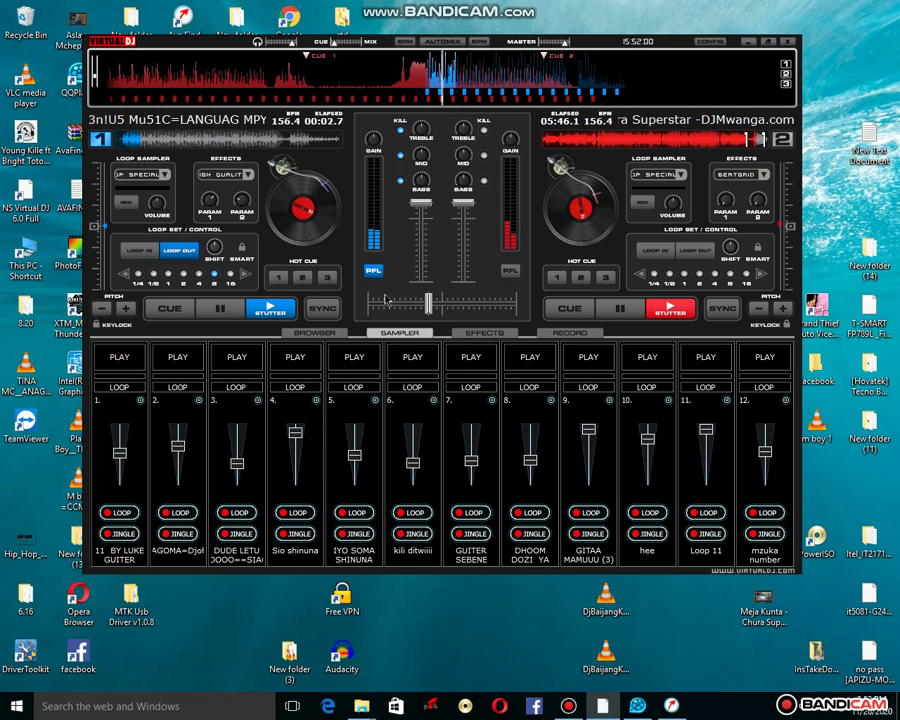
{"action": "left_click_drag", "start_coordinate": [385, 298], "coordinate": [362, 298]}
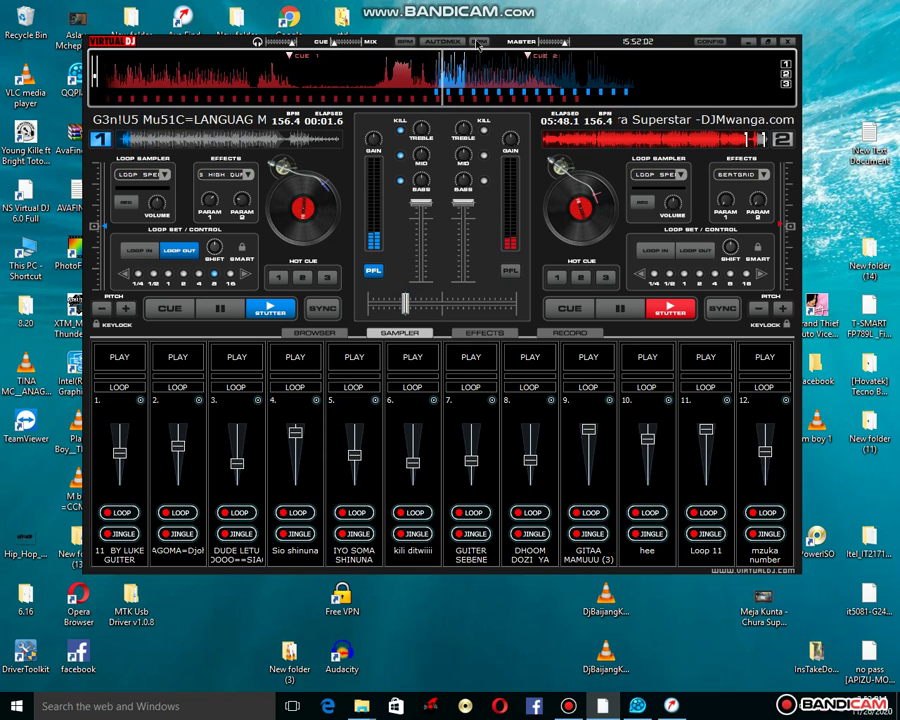